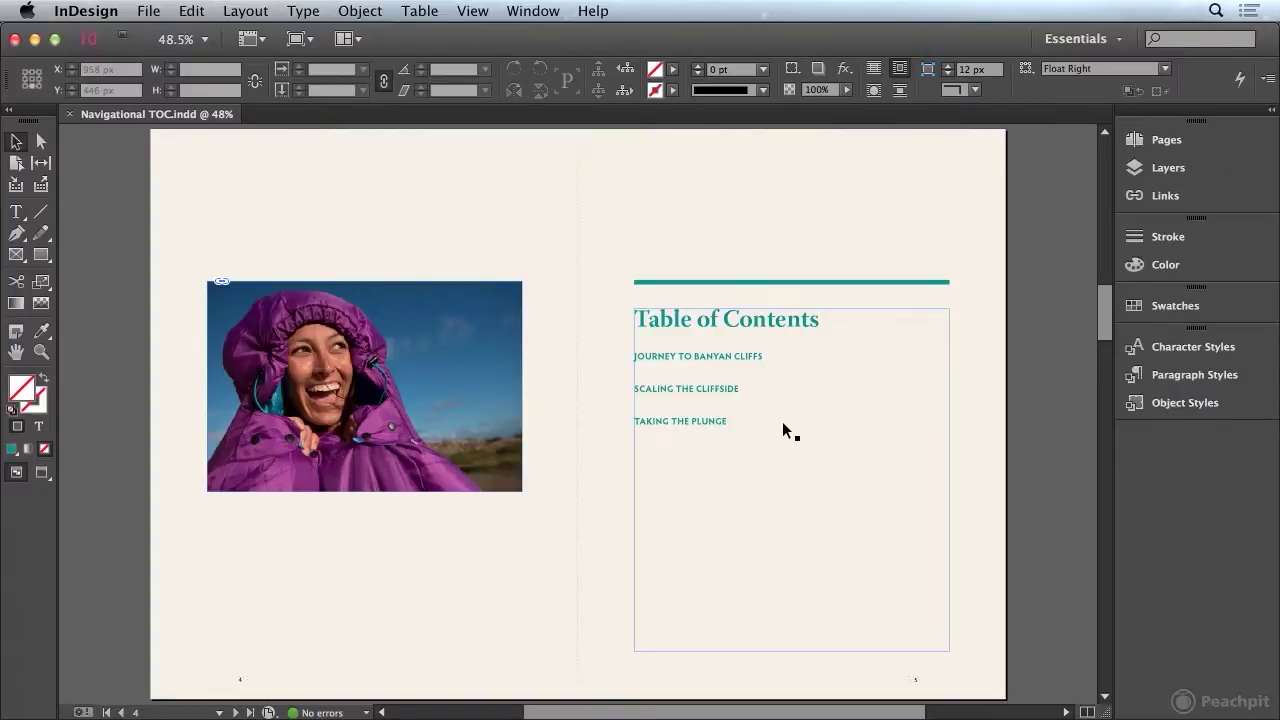
Step: Delete all the old contents text from the page 5 frame
double_click(750, 415)
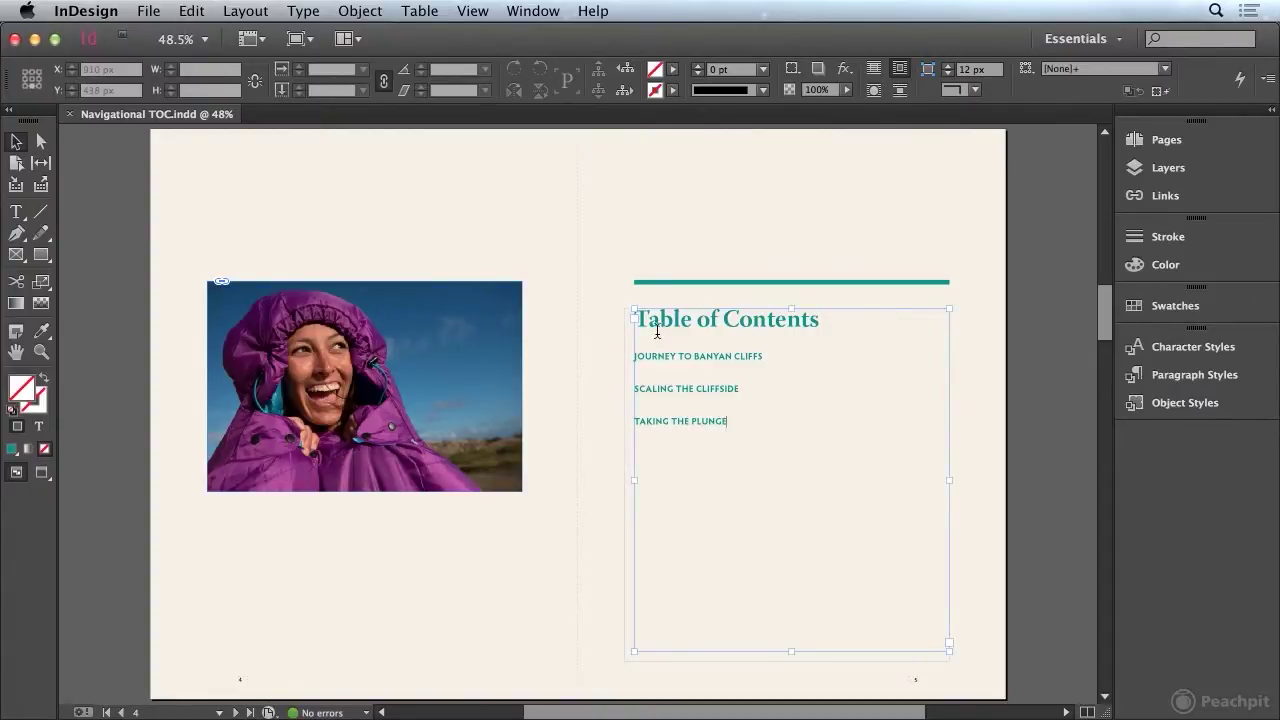
key("super+a")
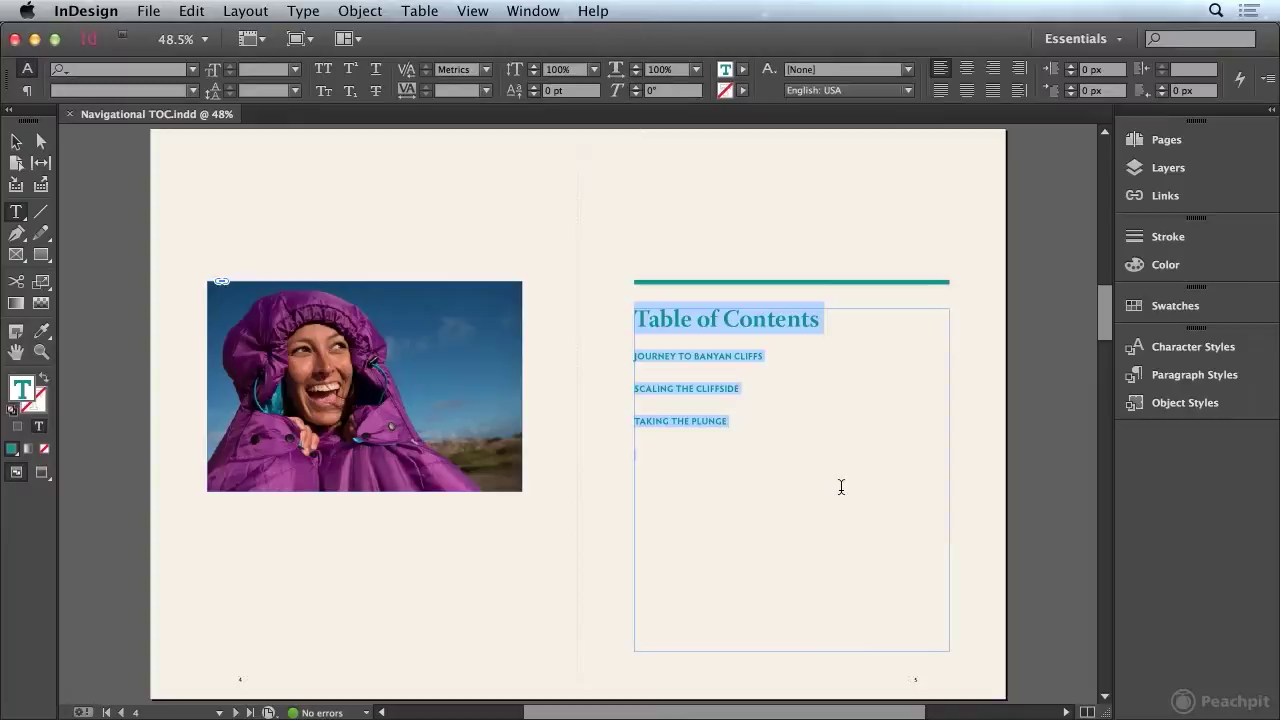
key("BackSpace")
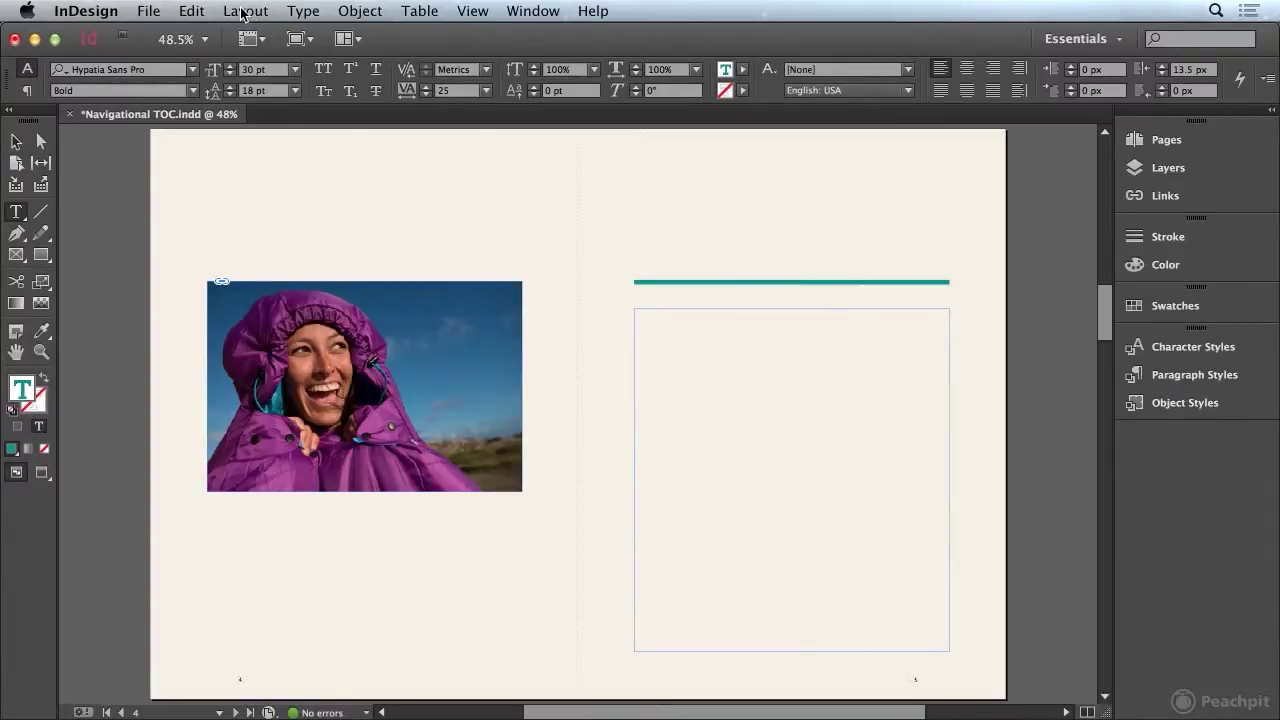
Step: Bring up the Layout > Table of Contents dialog and reposition it on screen
left_click(245, 11)
left_click(337, 411)
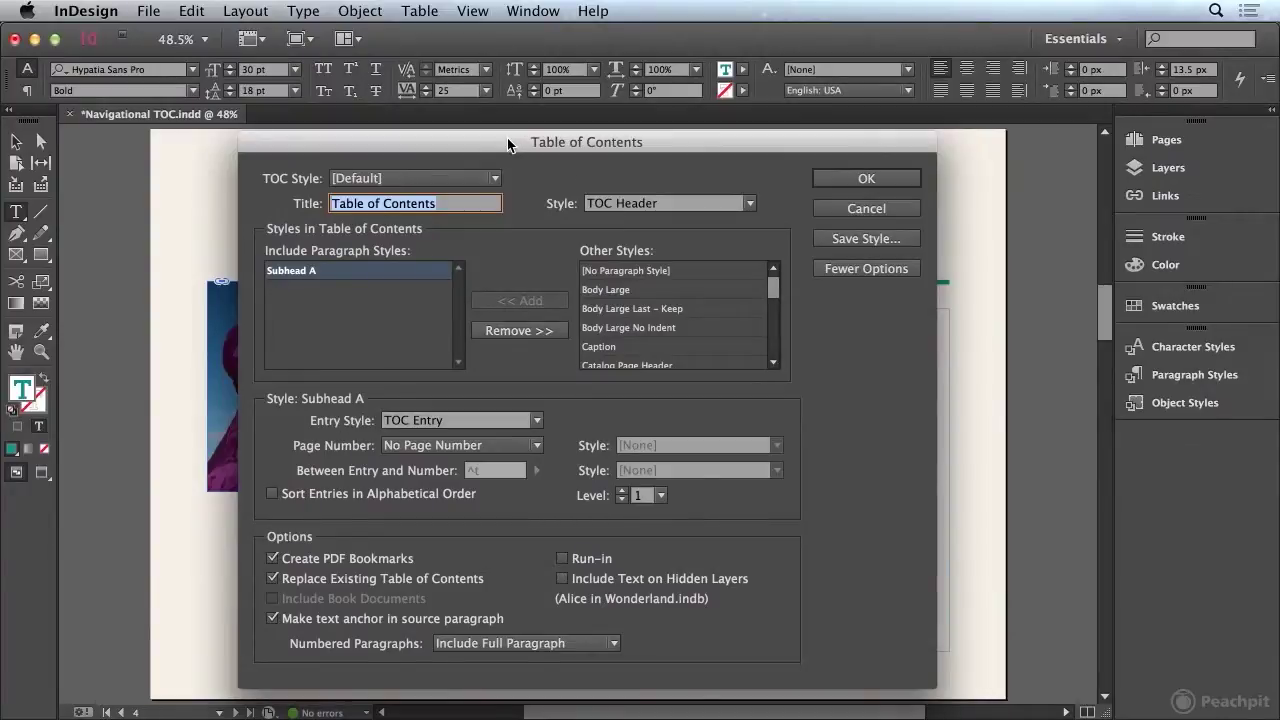
left_click_drag(507, 138, 517, 86)
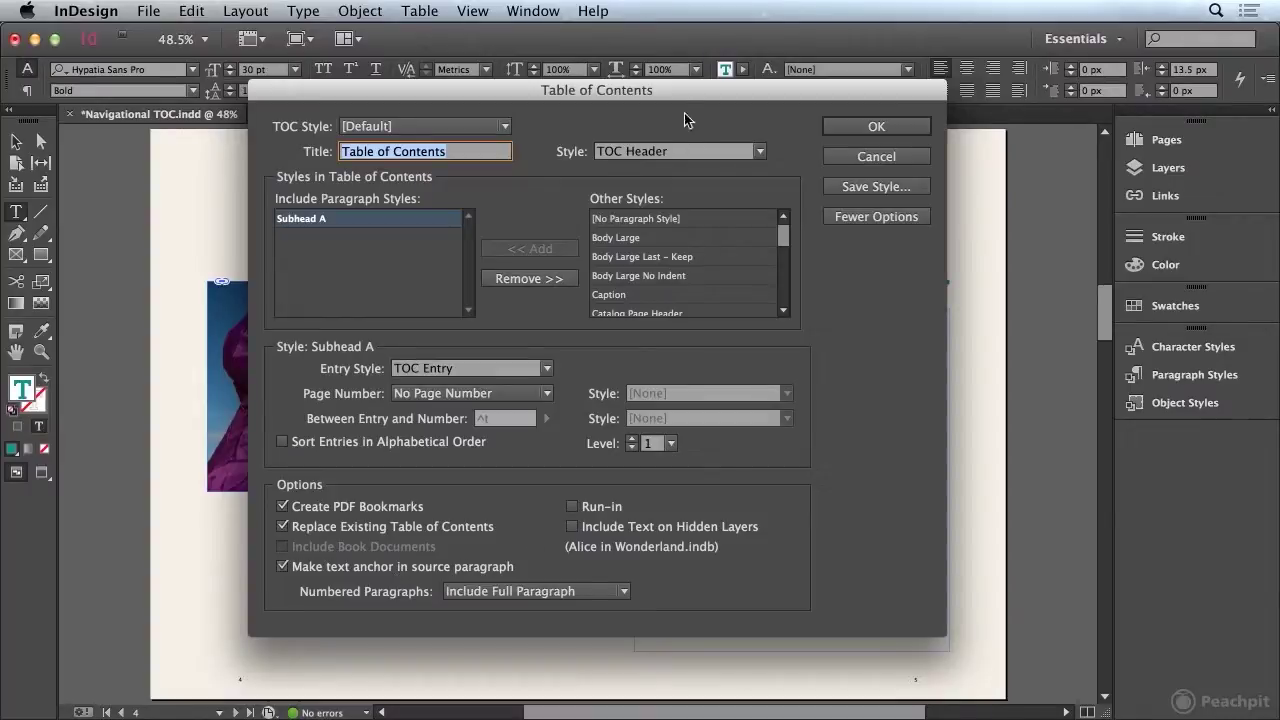
left_click_drag(684, 113, 416, 245)
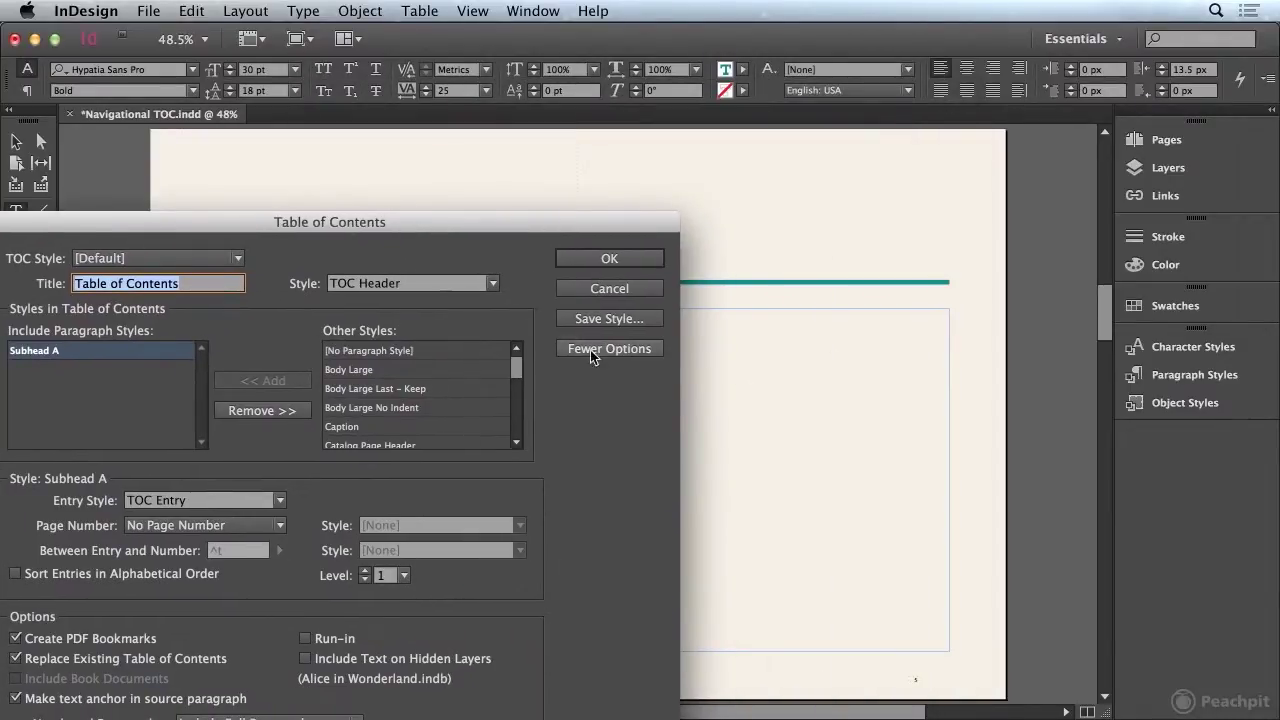
left_click_drag(234, 225, 475, 133)
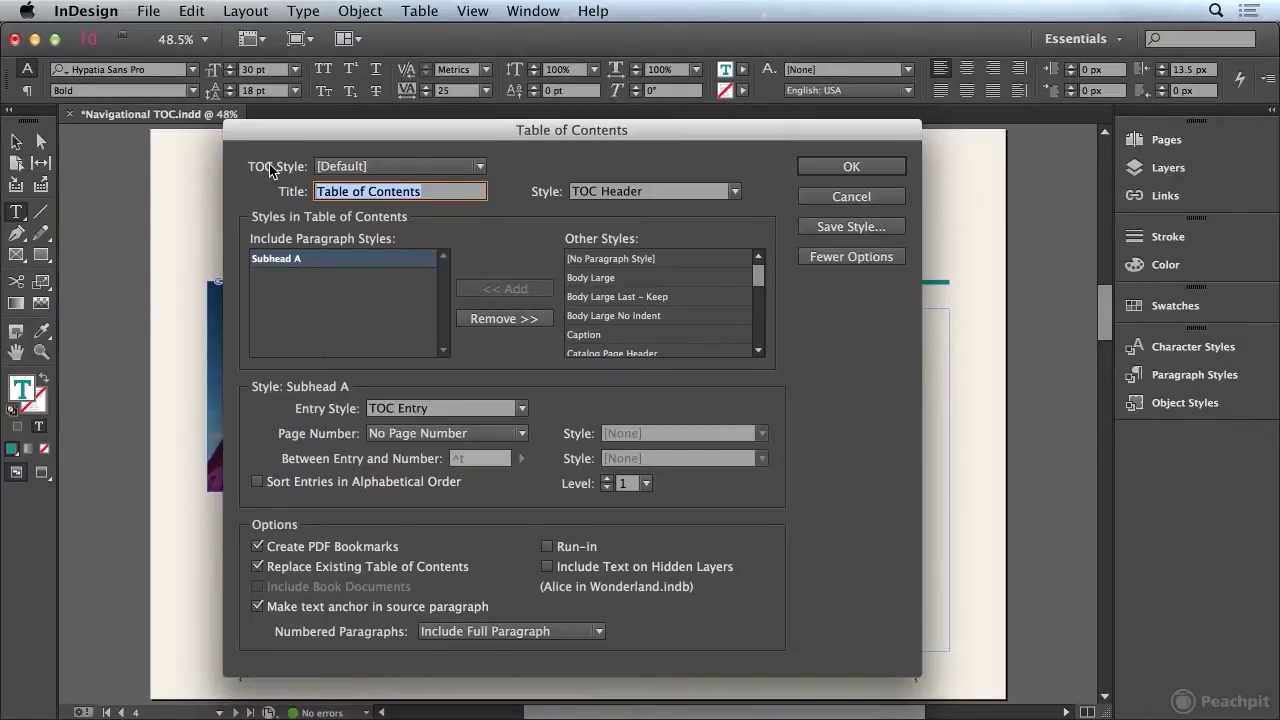
Step: Set entries to No Page Number and save the settings as TOC style 'Travel TOC'
left_click(420, 437)
left_click(424, 495)
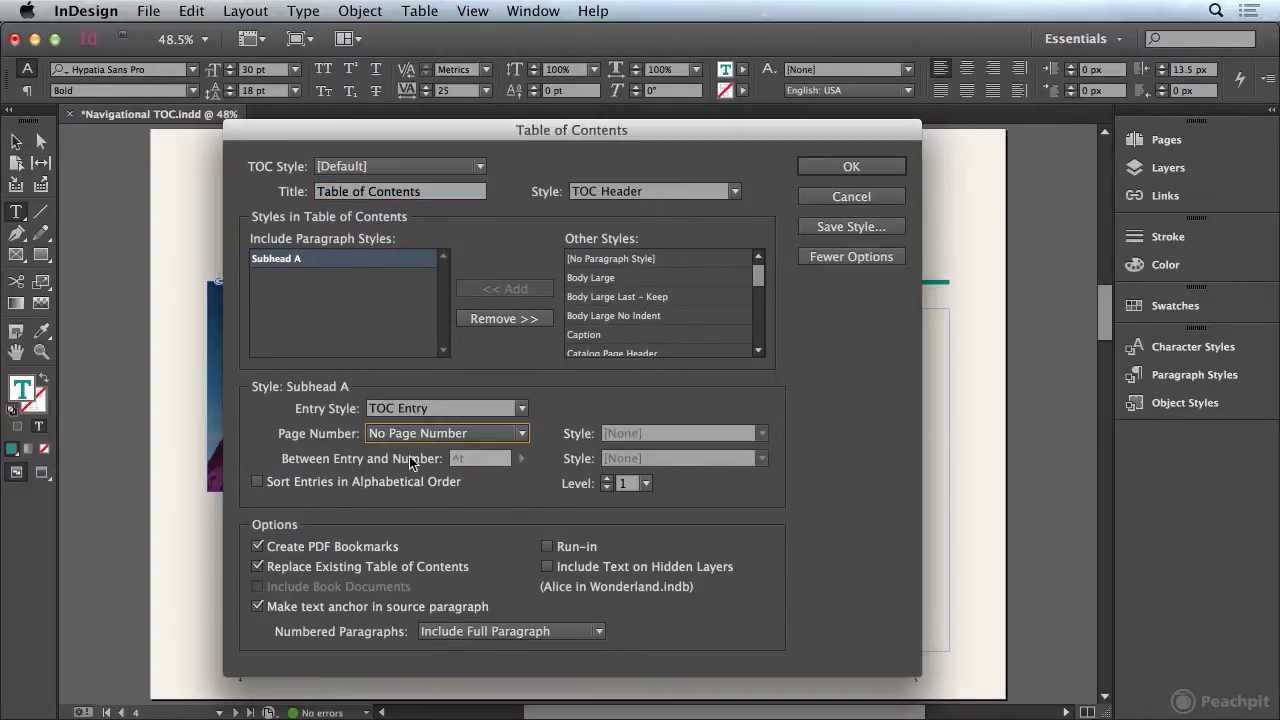
left_click(870, 229)
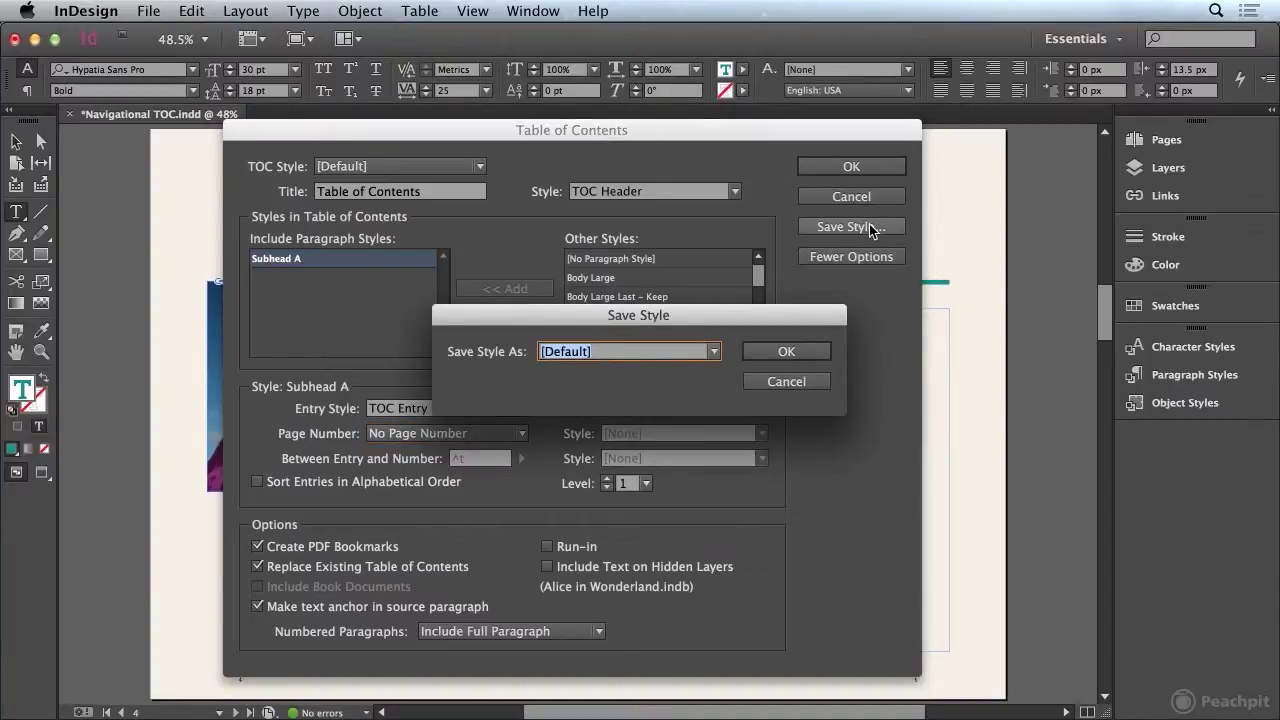
type("Travel TOC")
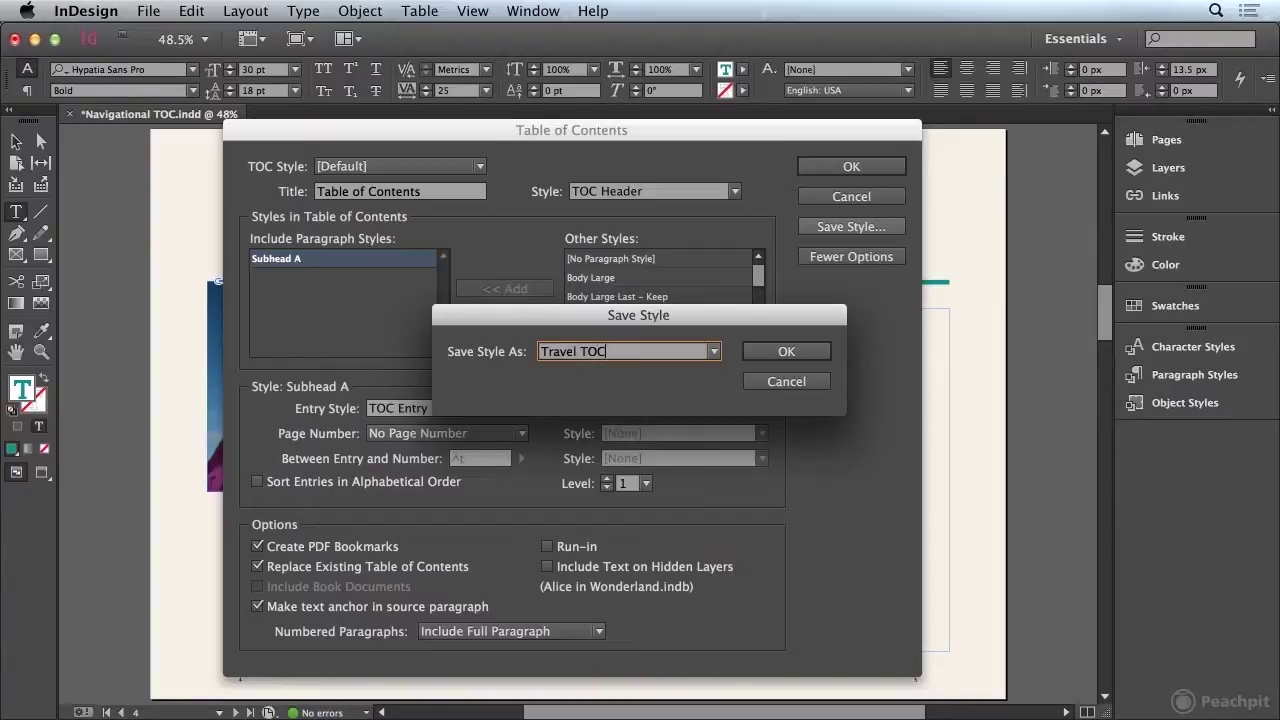
left_click(807, 352)
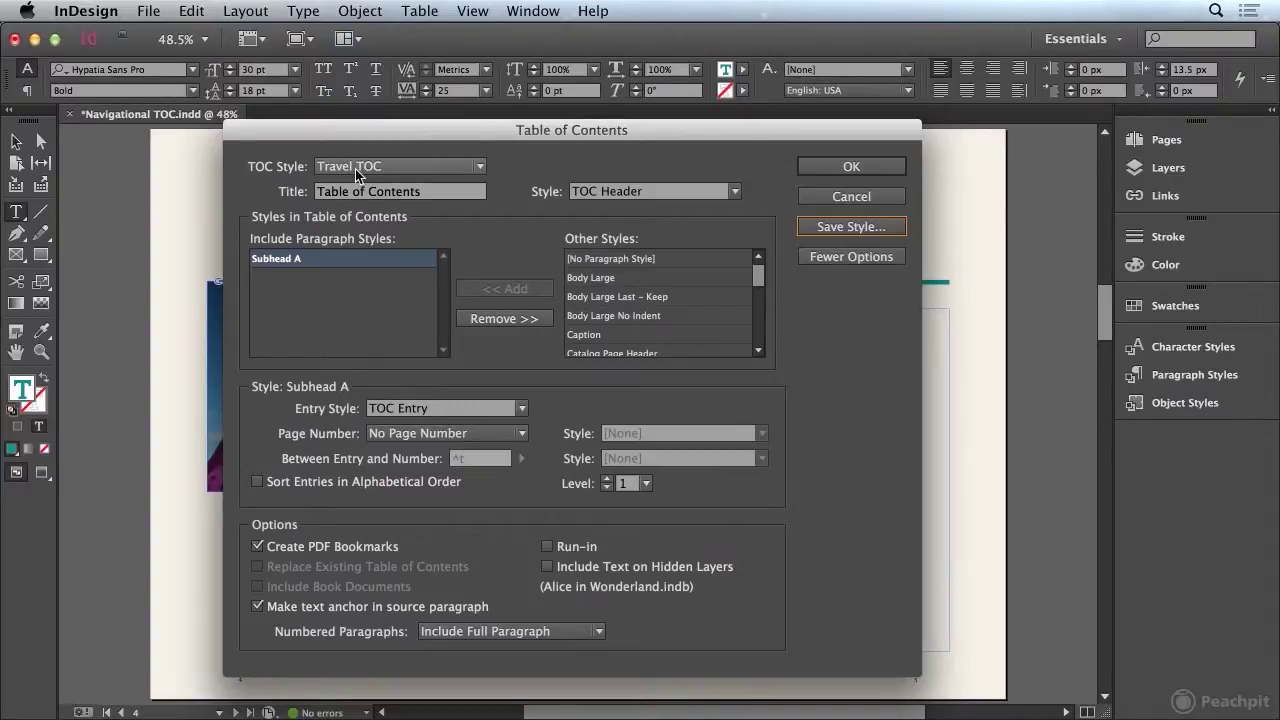
Step: Accept the TOC settings and place the generated contents into the empty page 5 frame
left_click(856, 166)
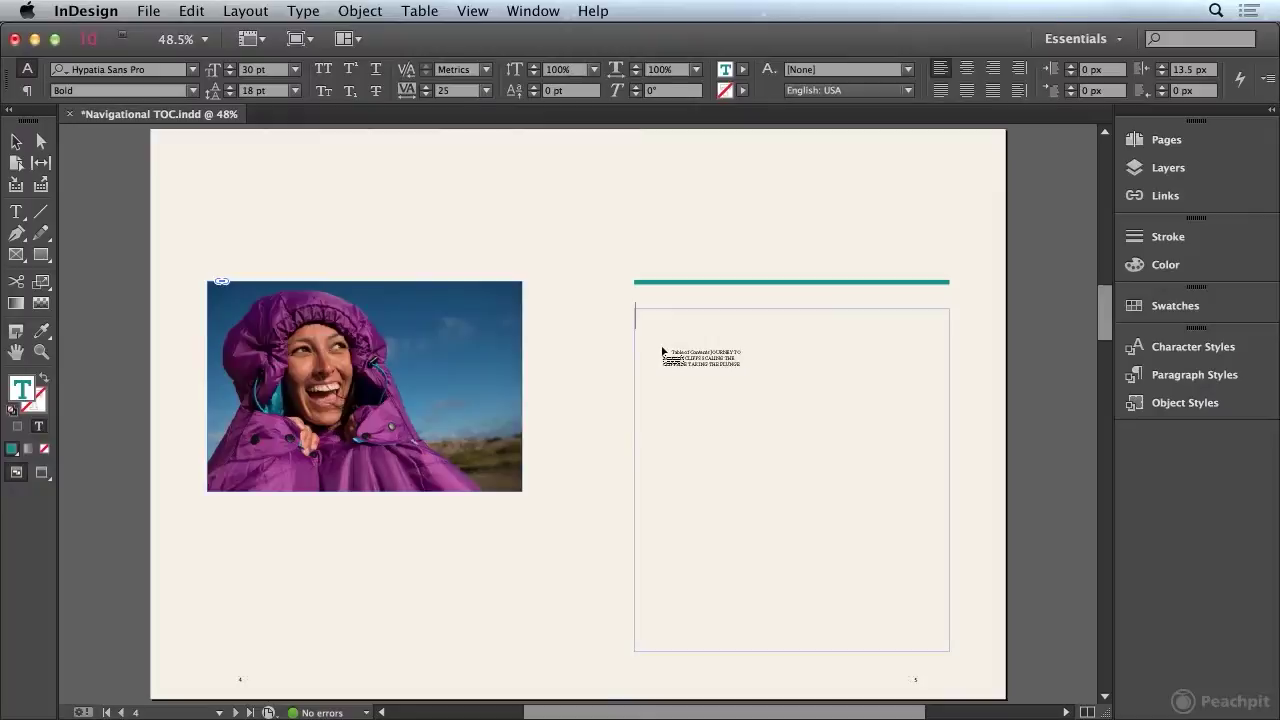
left_click(669, 338)
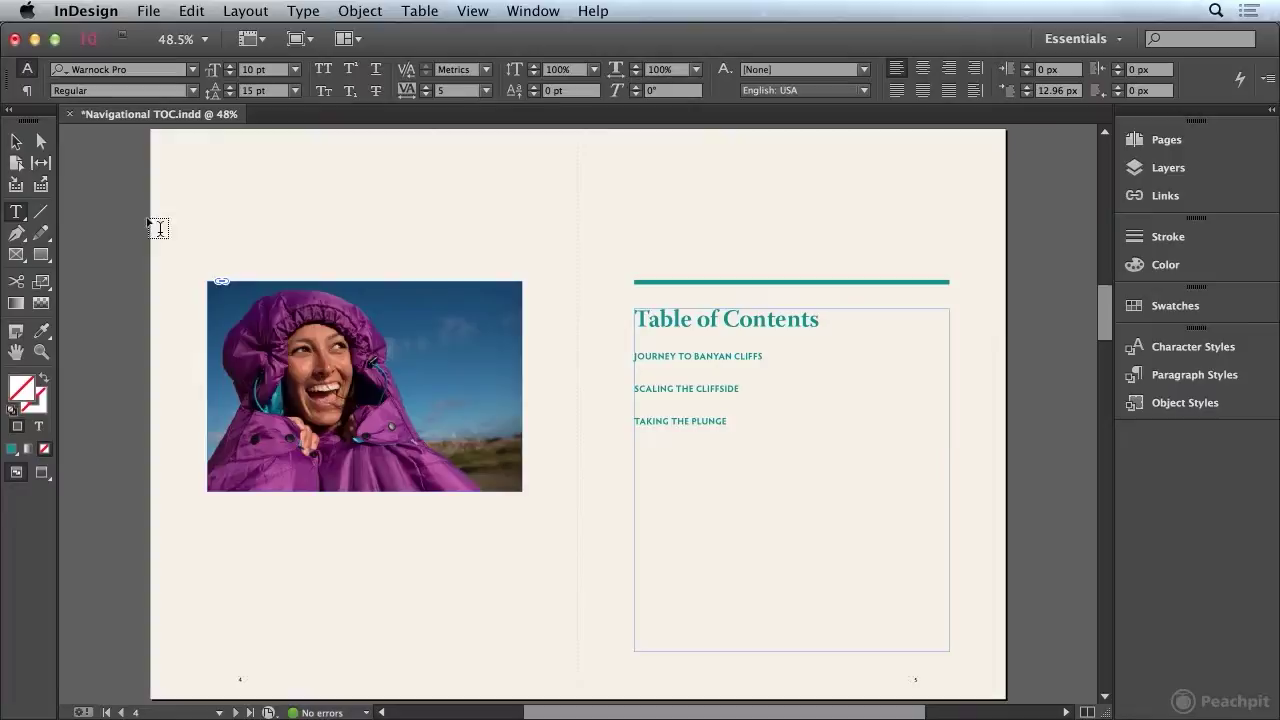
Step: Export the document as EPUB 'Navigational TOC' and view it in Adobe Digital Editions
left_click(140, 11)
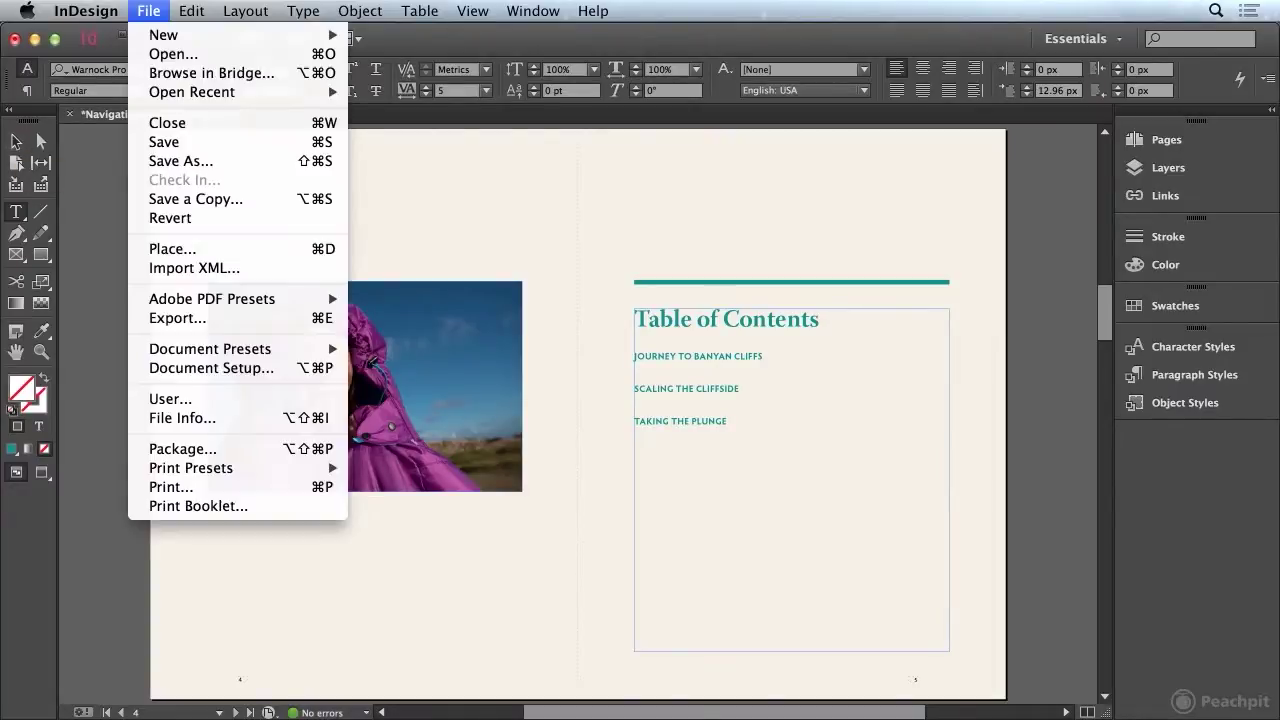
left_click(180, 318)
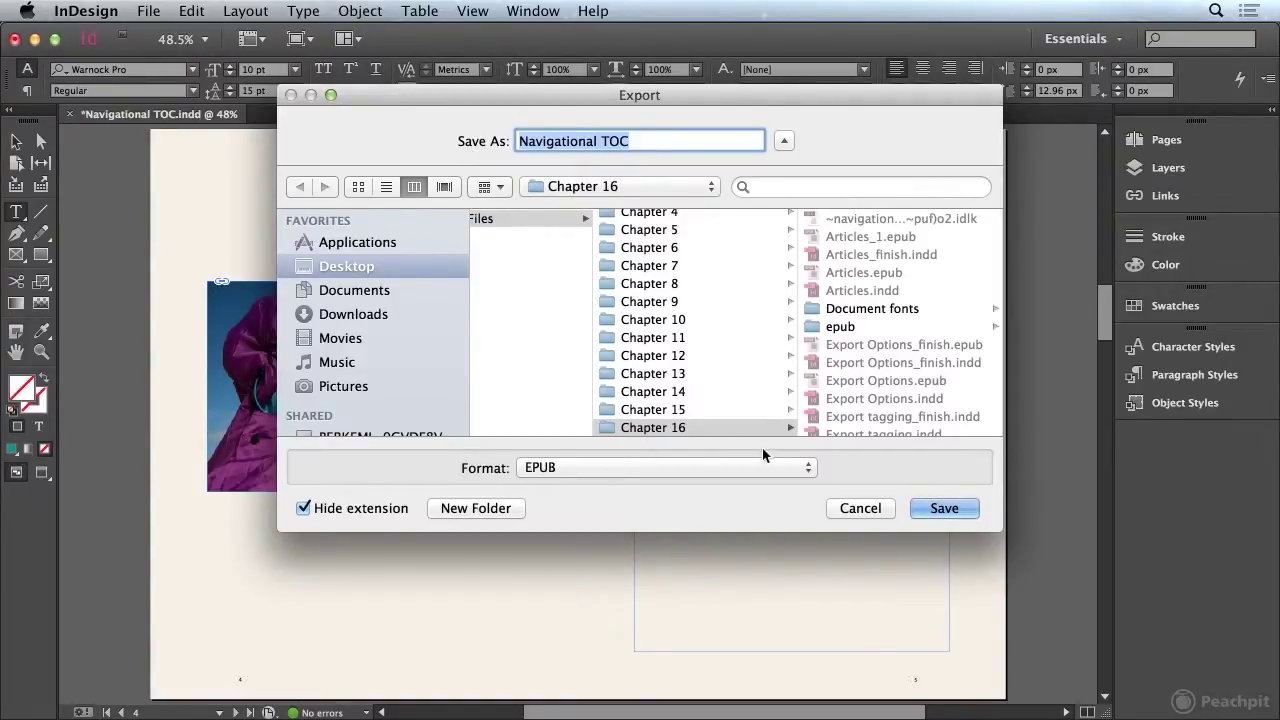
left_click(946, 508)
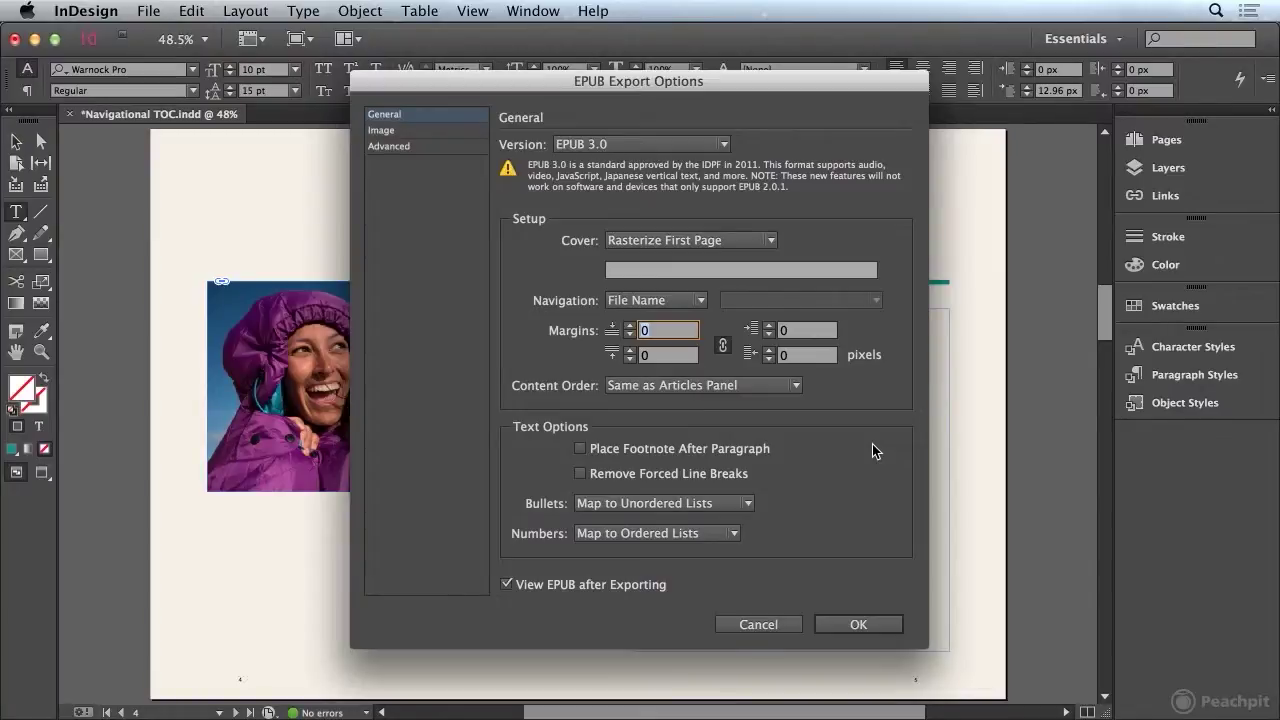
left_click(856, 624)
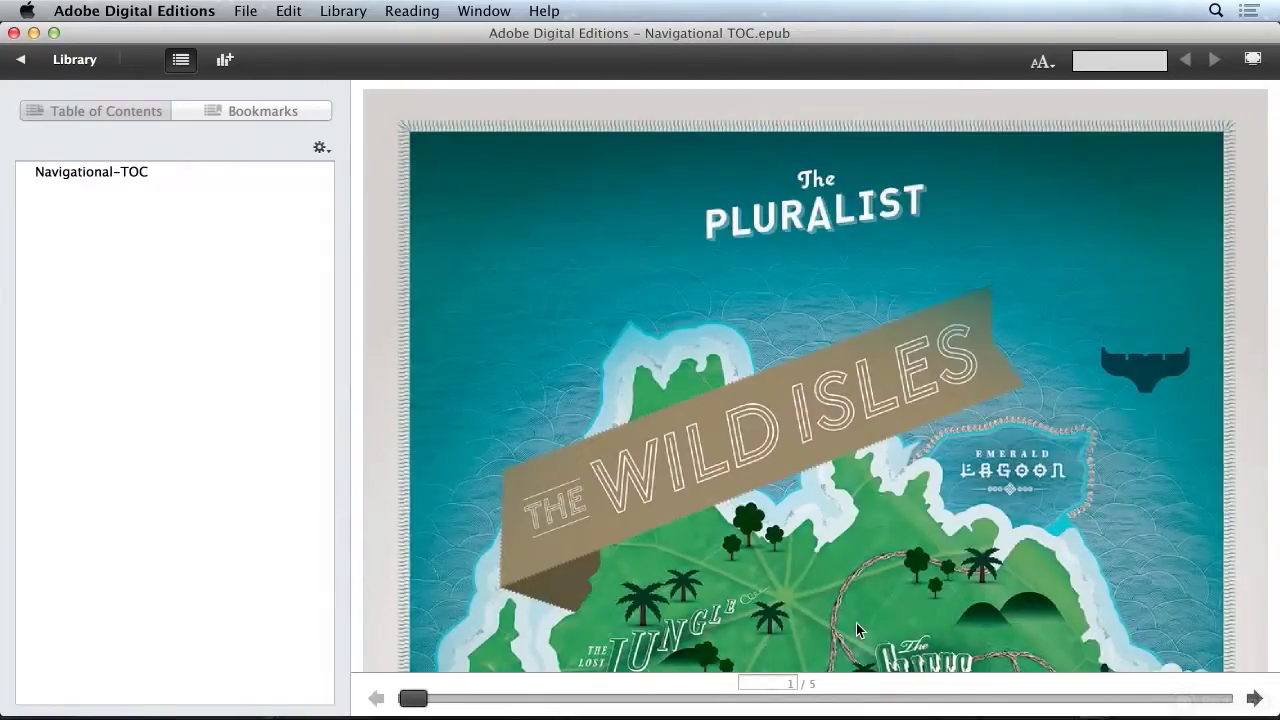
Step: Turn two pages to the Table of Contents and follow the JOURNEY TO BANYAN CLIFFS link
left_click(1255, 698)
left_click(1255, 698)
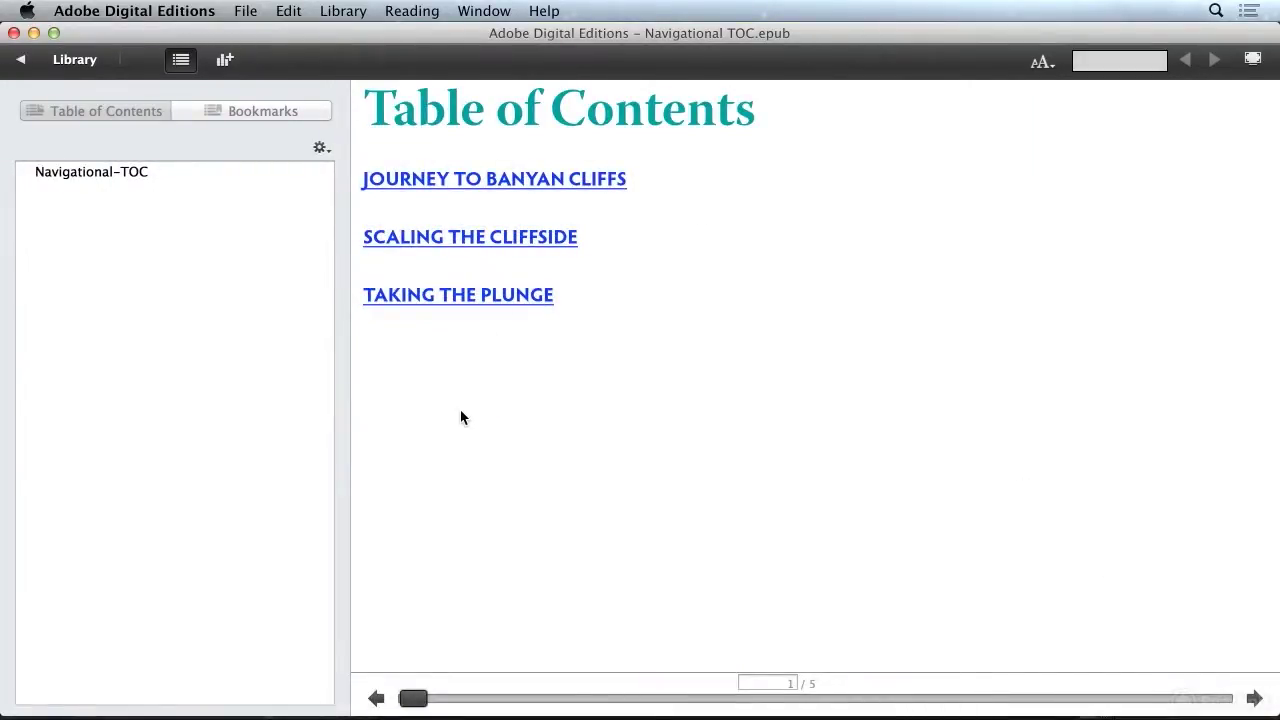
left_click(528, 182)
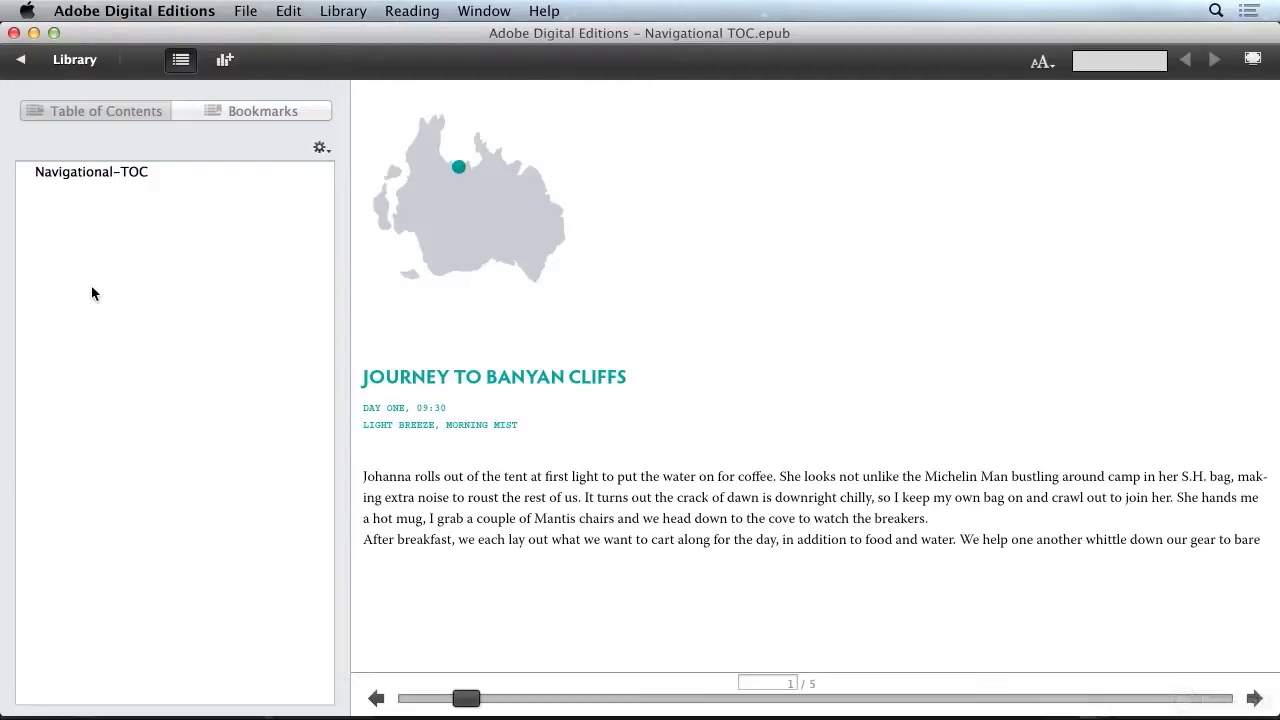
Step: Close Digital Editions and export the document again as 'Navigational TOC NAV'
left_click(14, 34)
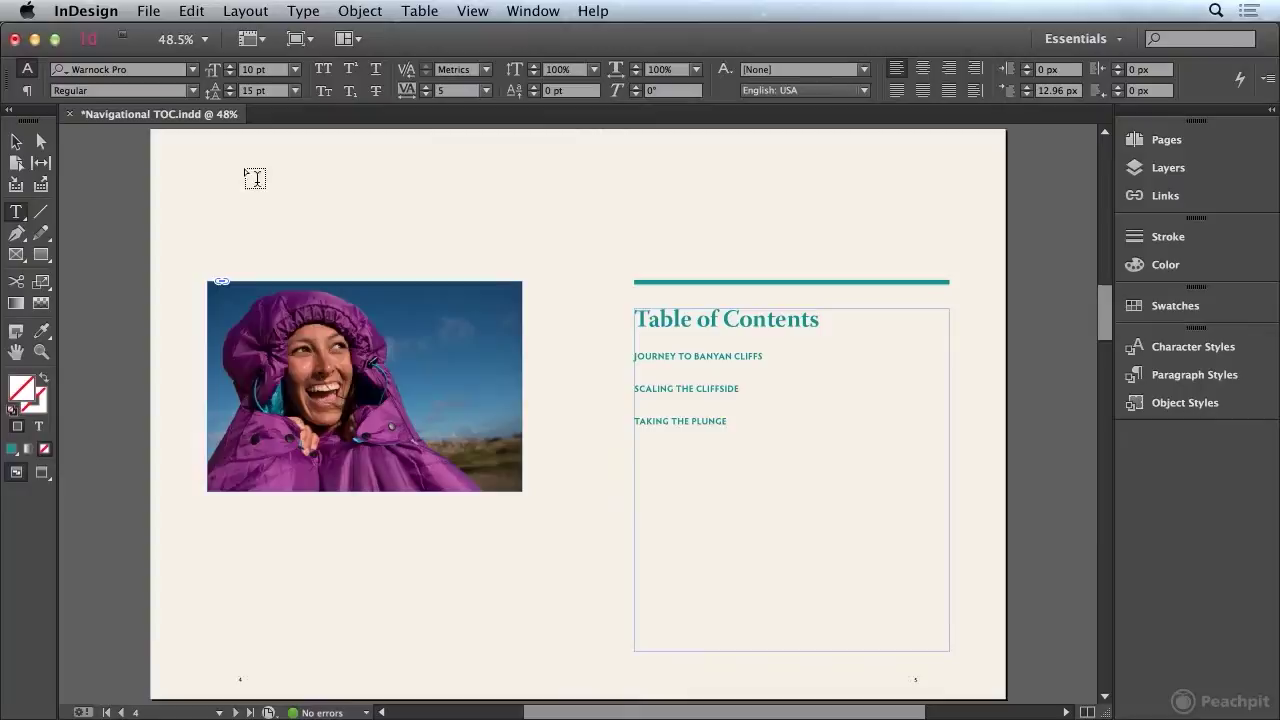
left_click(148, 10)
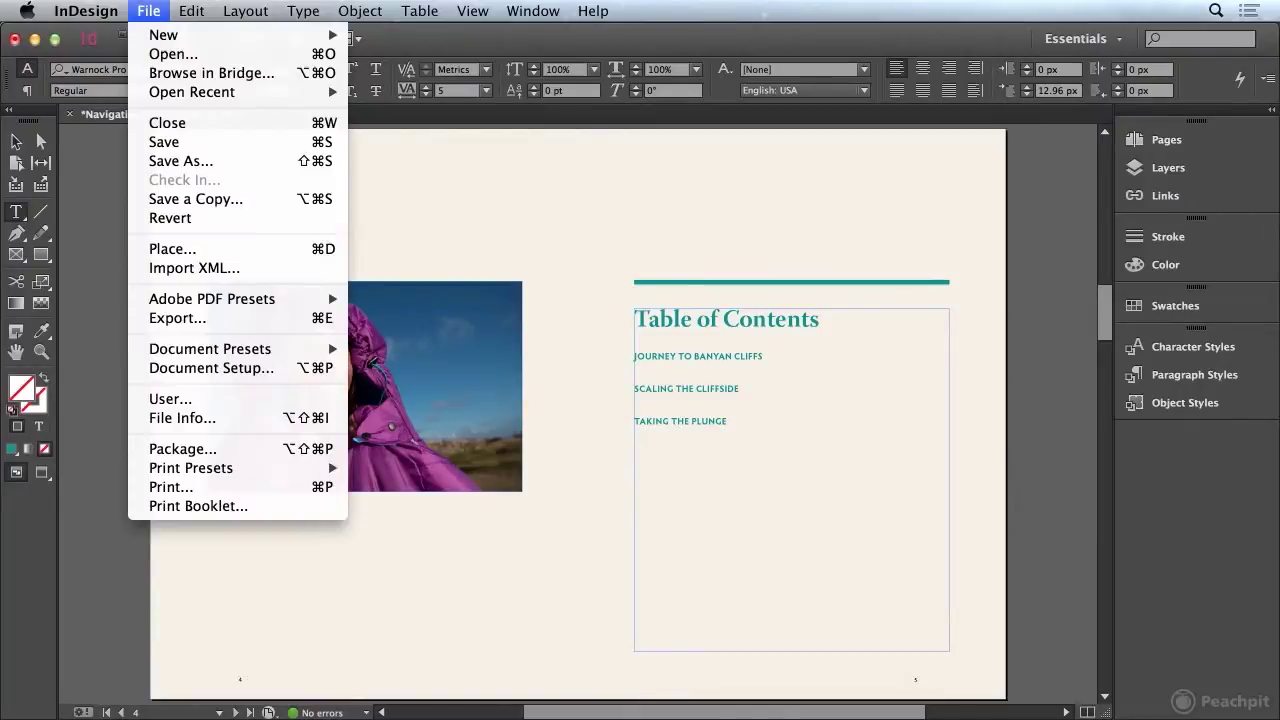
left_click(193, 318)
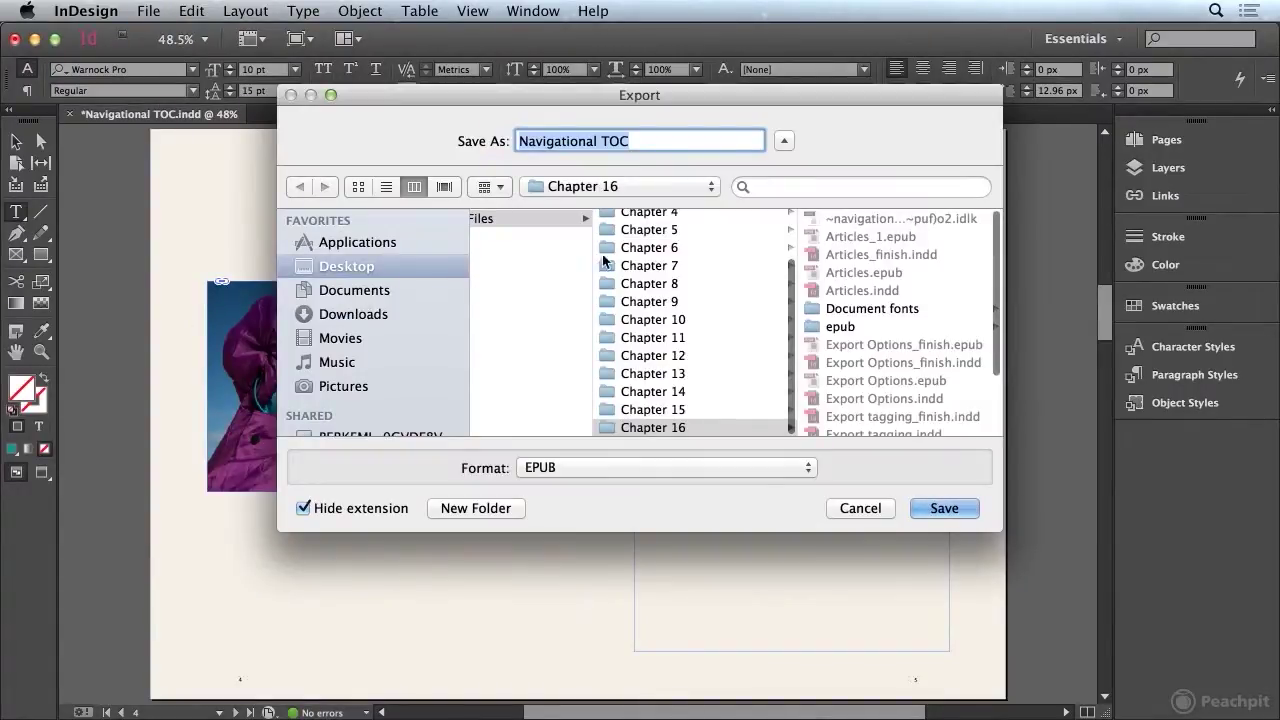
left_click(641, 144)
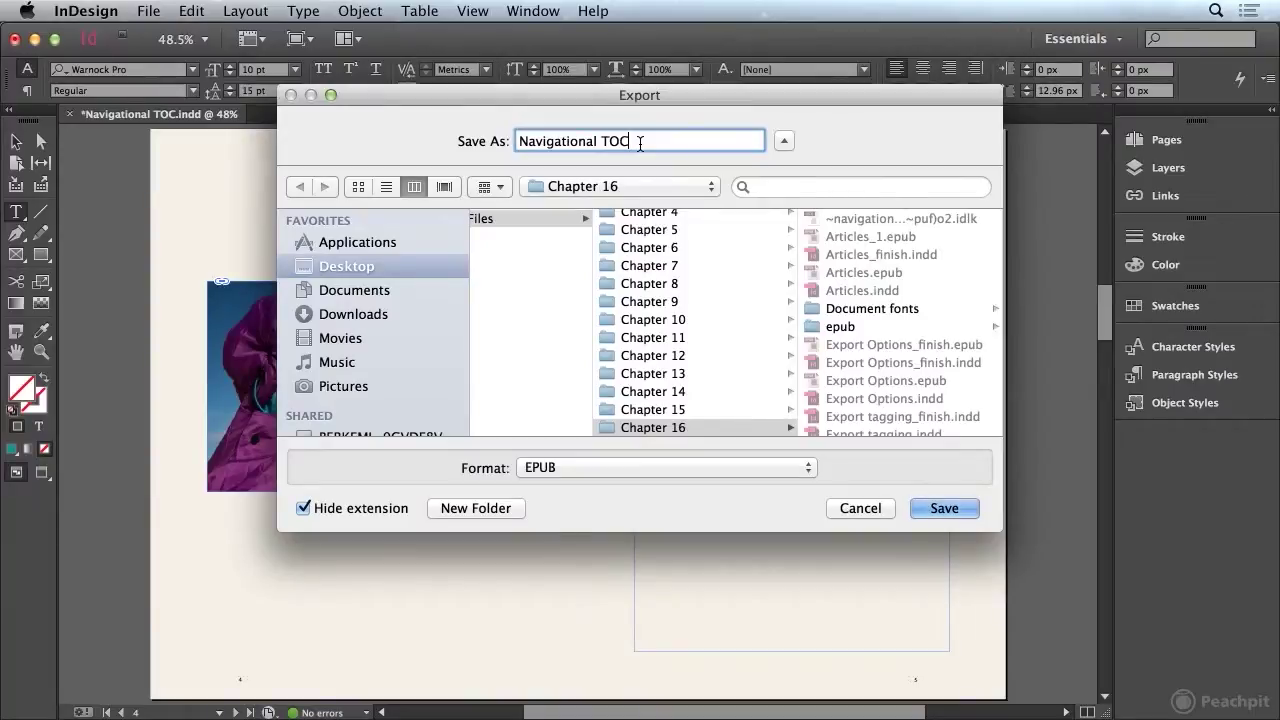
type("NAV")
left_click(954, 507)
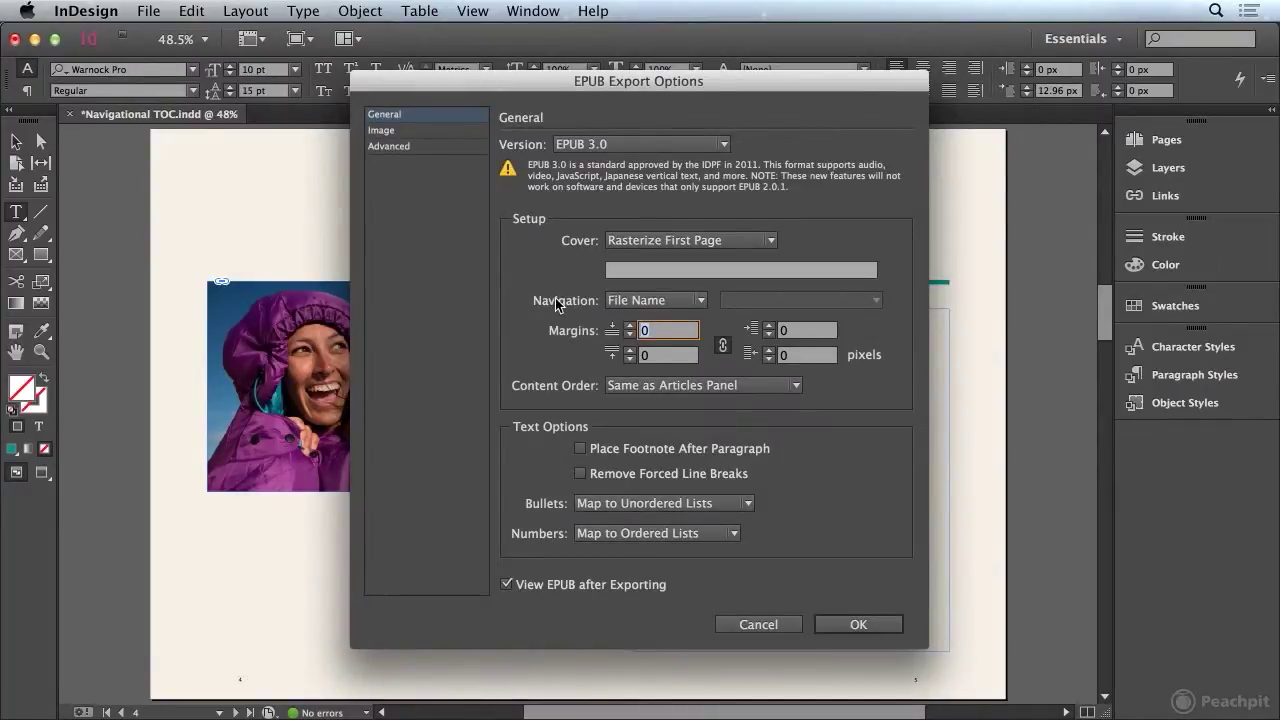
Step: Set EPUB navigation to TOC Style 'Travel TOC' and confirm the export options
left_click(658, 302)
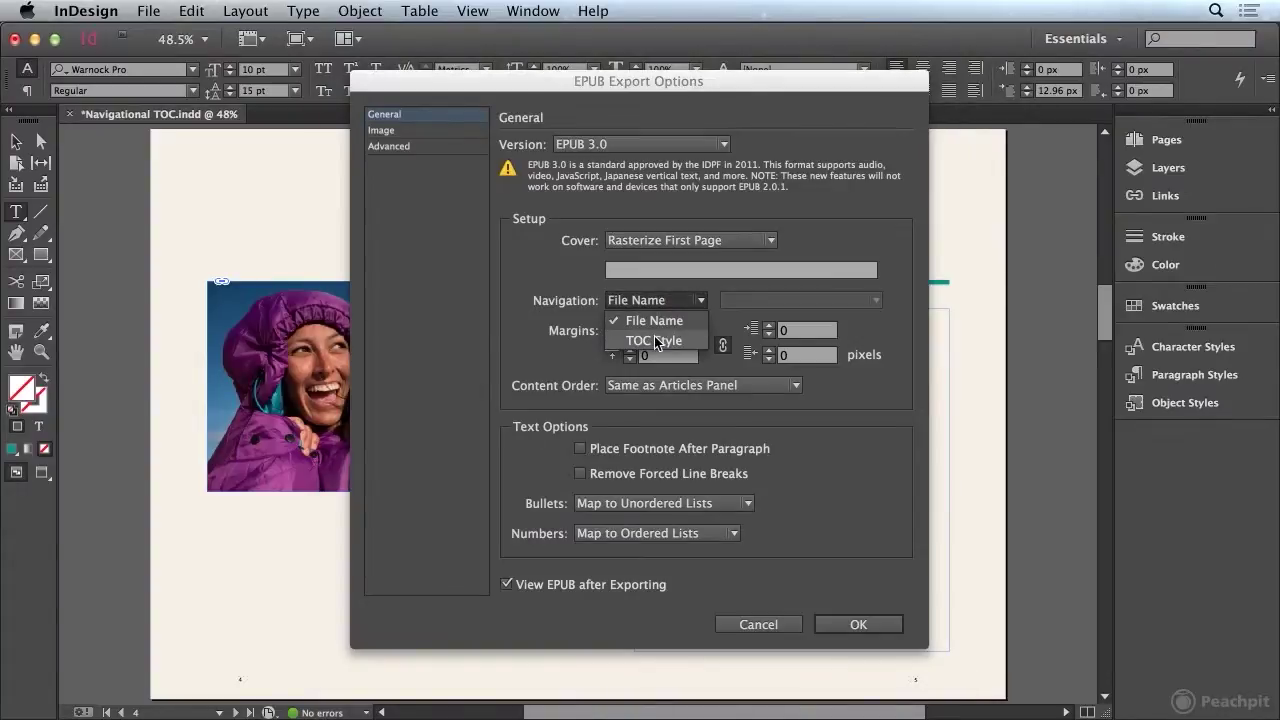
left_click(655, 341)
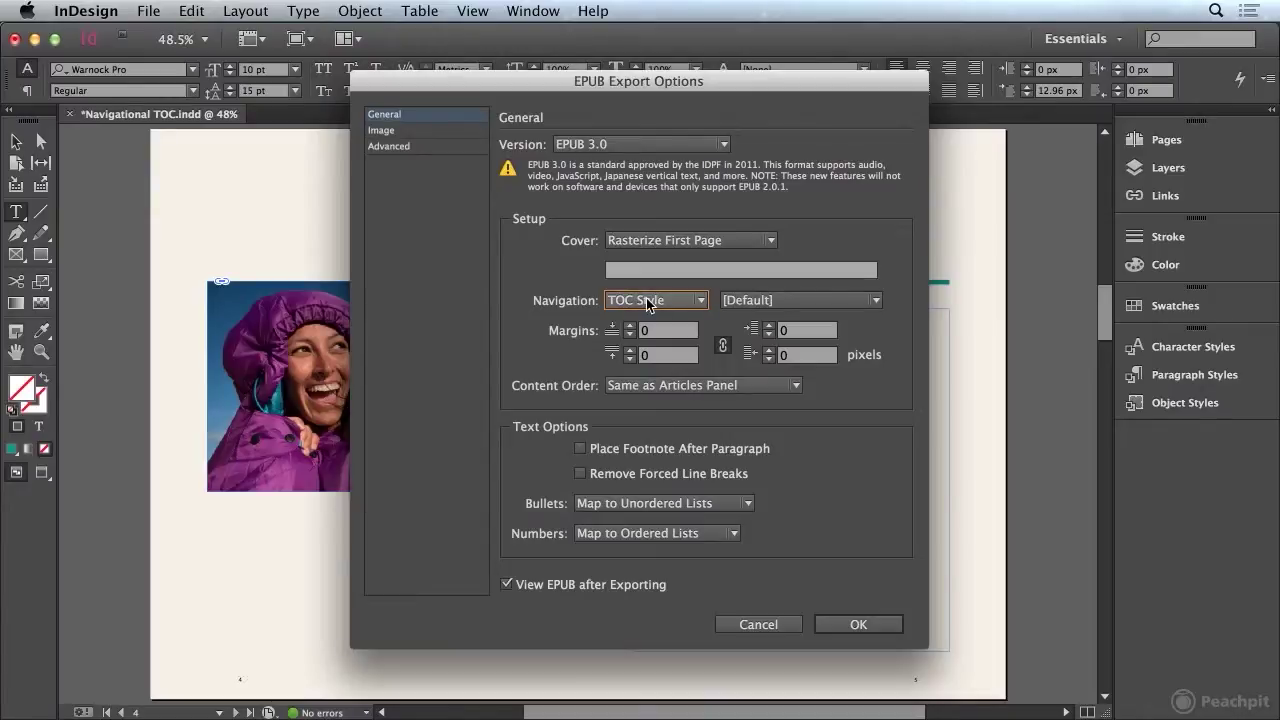
left_click(885, 300)
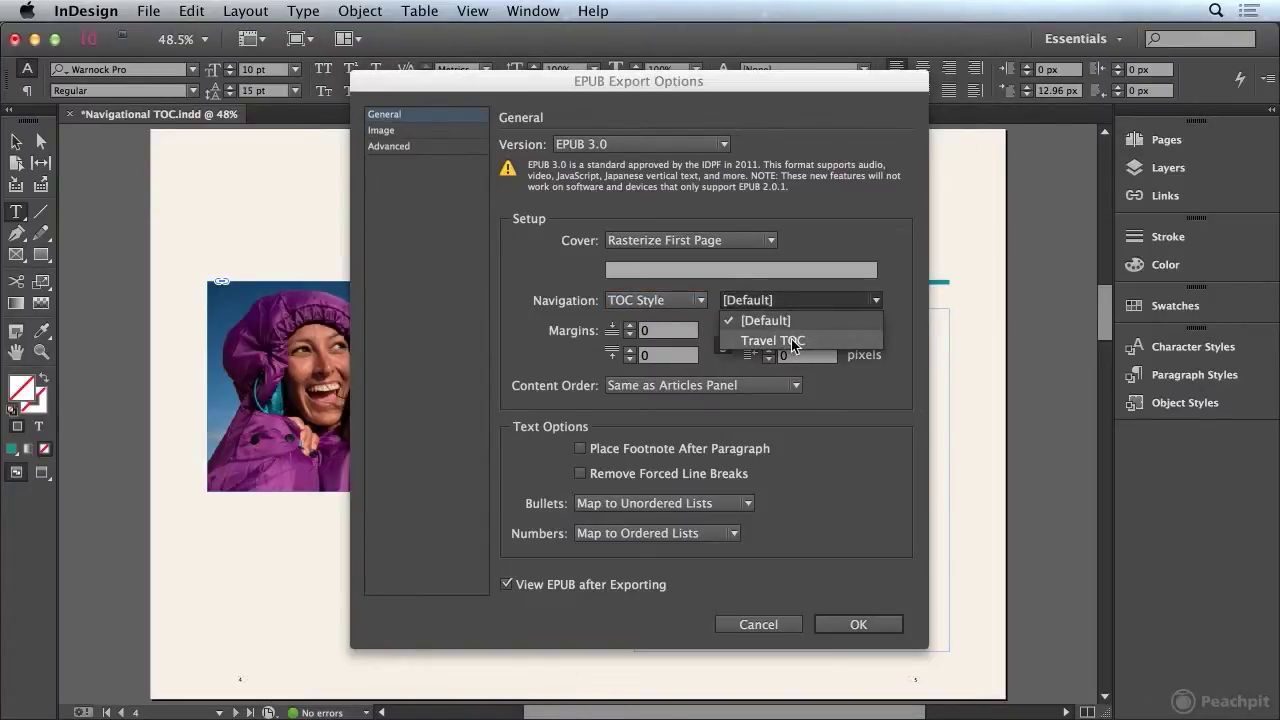
left_click(799, 341)
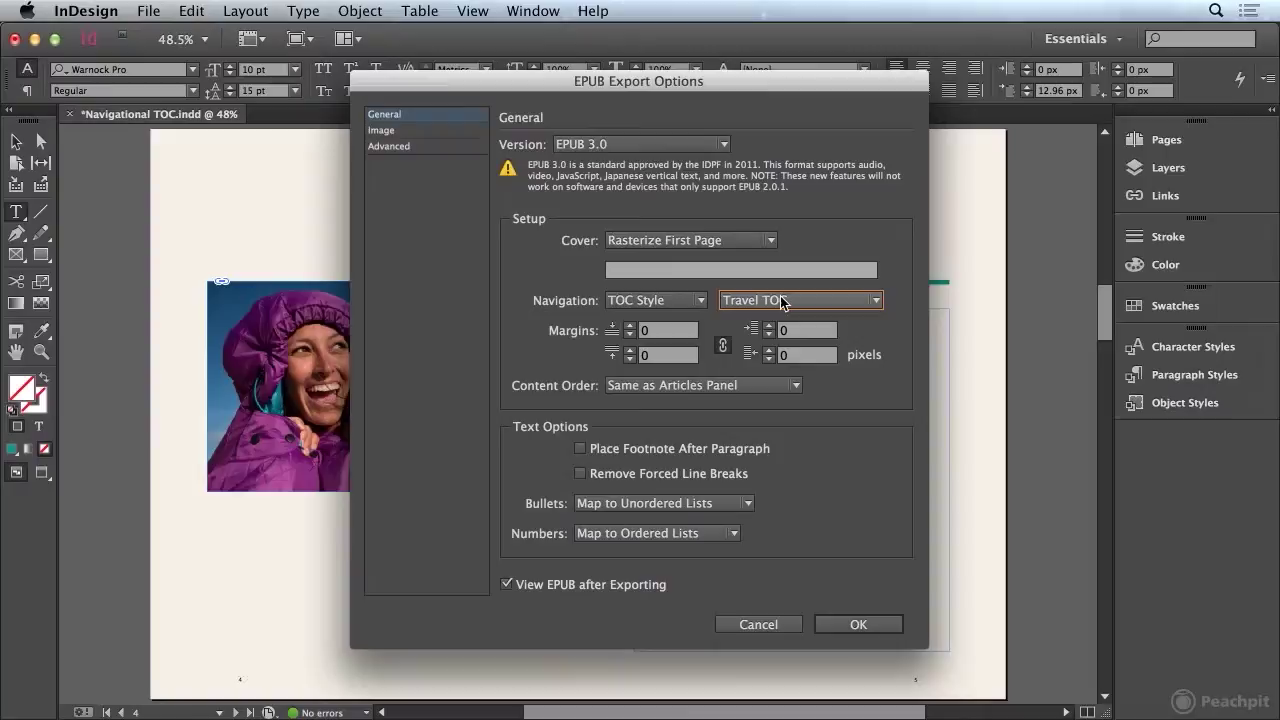
left_click(875, 625)
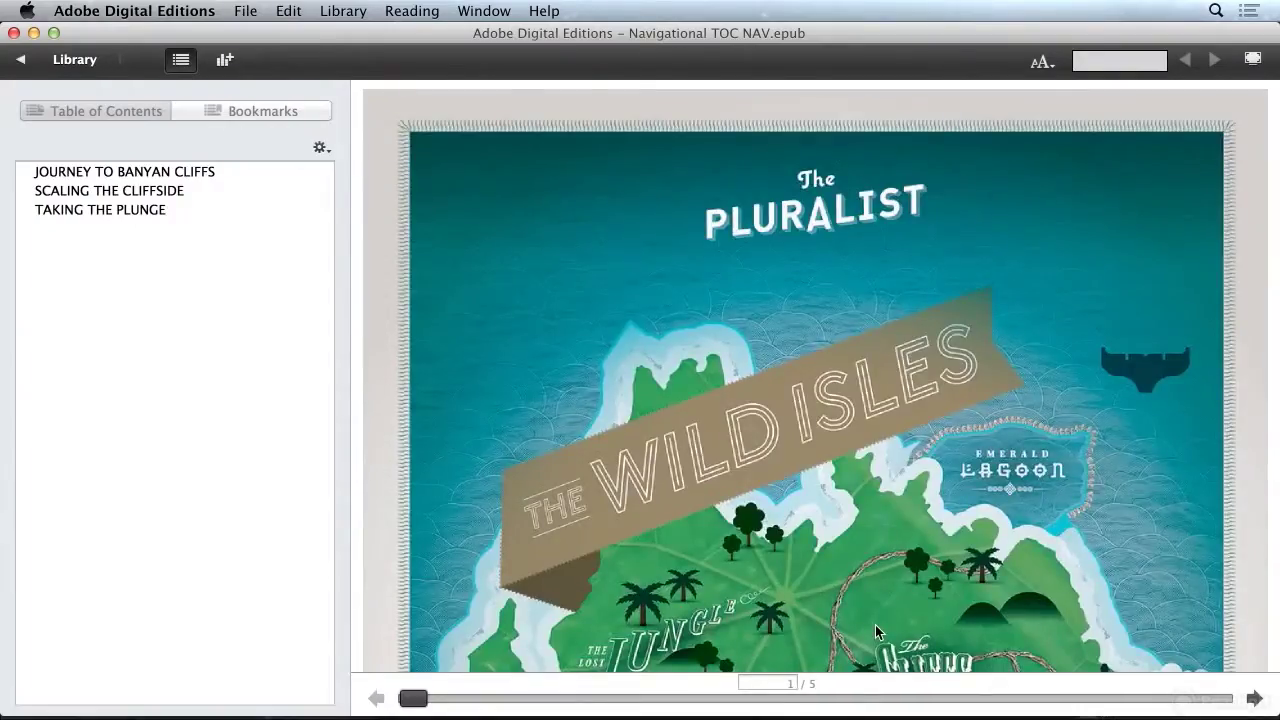
Step: Test navigation links Journey to Banyan Cliffs, Scaling the Cliffside, and Taking the Plunge in turn
left_click(104, 173)
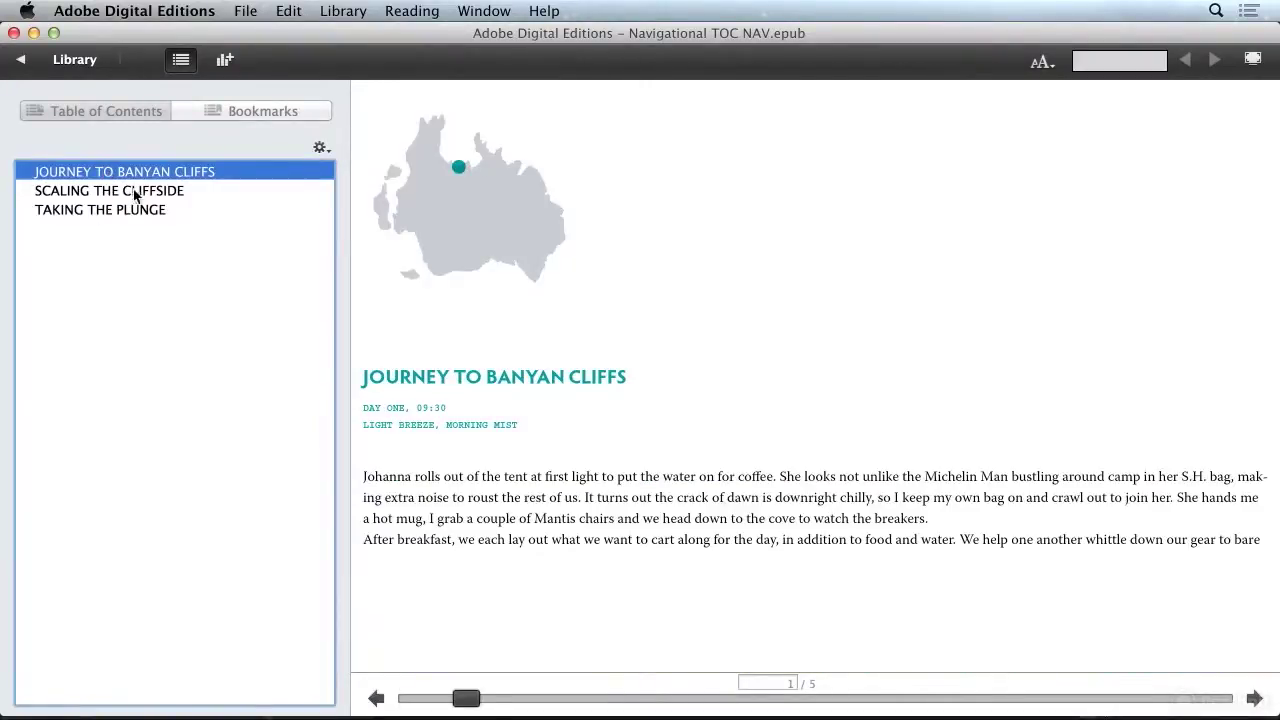
left_click(111, 191)
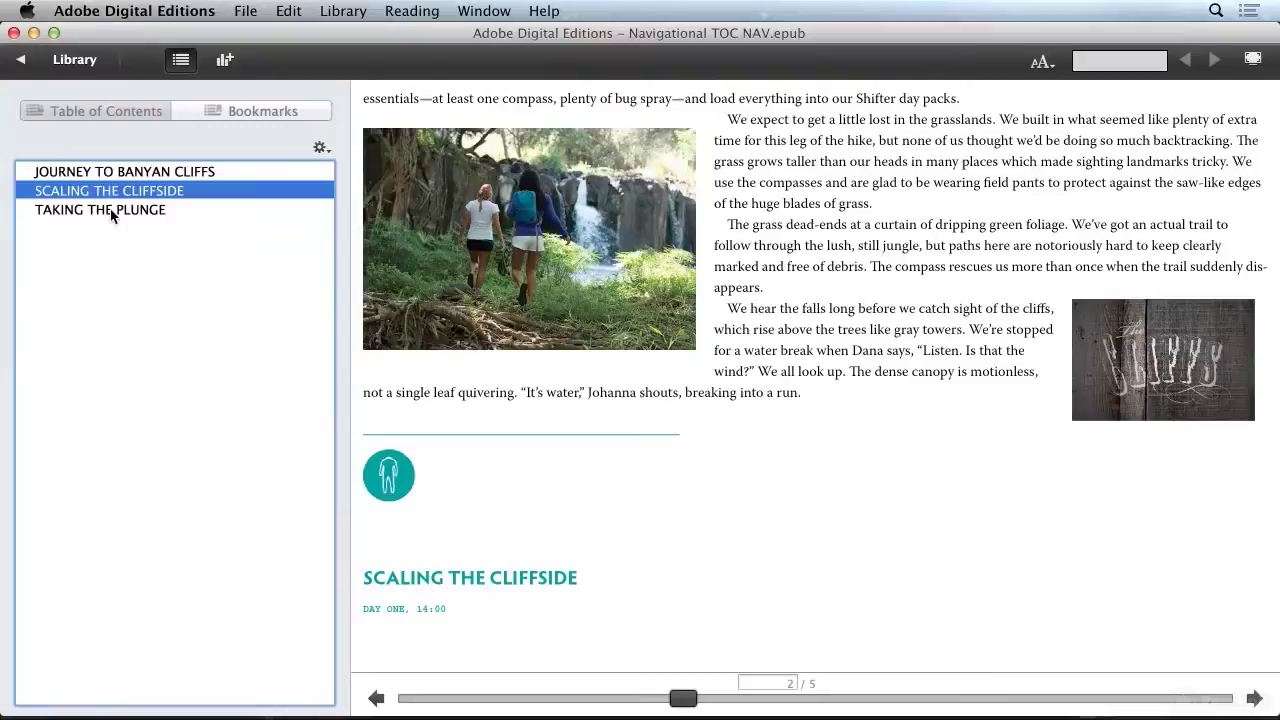
left_click(110, 210)
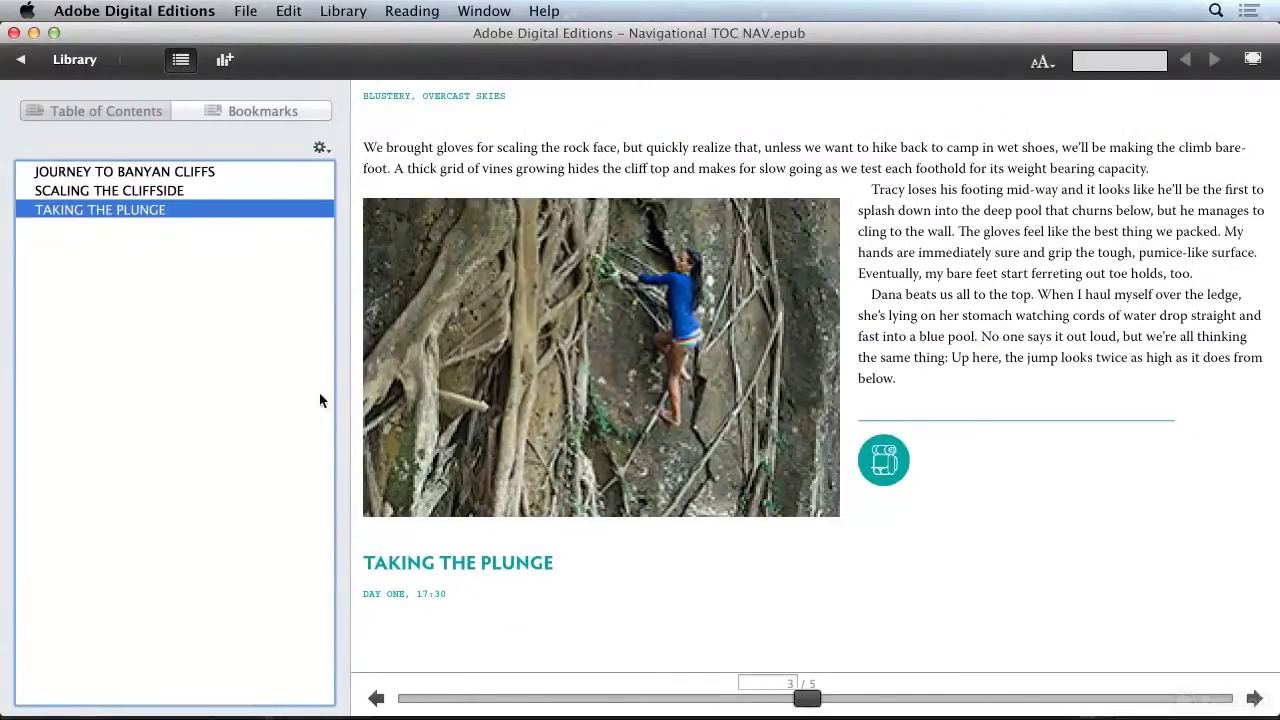